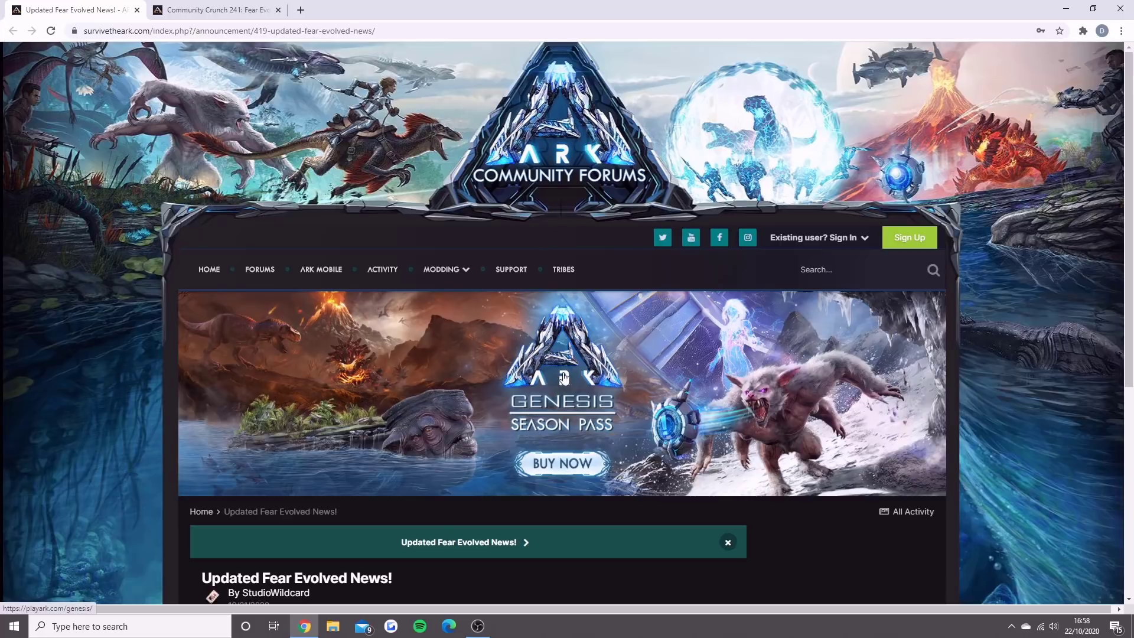
{"action": "scroll", "coordinate": [491, 532], "scroll_direction": "down", "scroll_amount": 2}
{"action": "scroll", "coordinate": [490, 531], "scroll_direction": "down", "scroll_amount": 1}
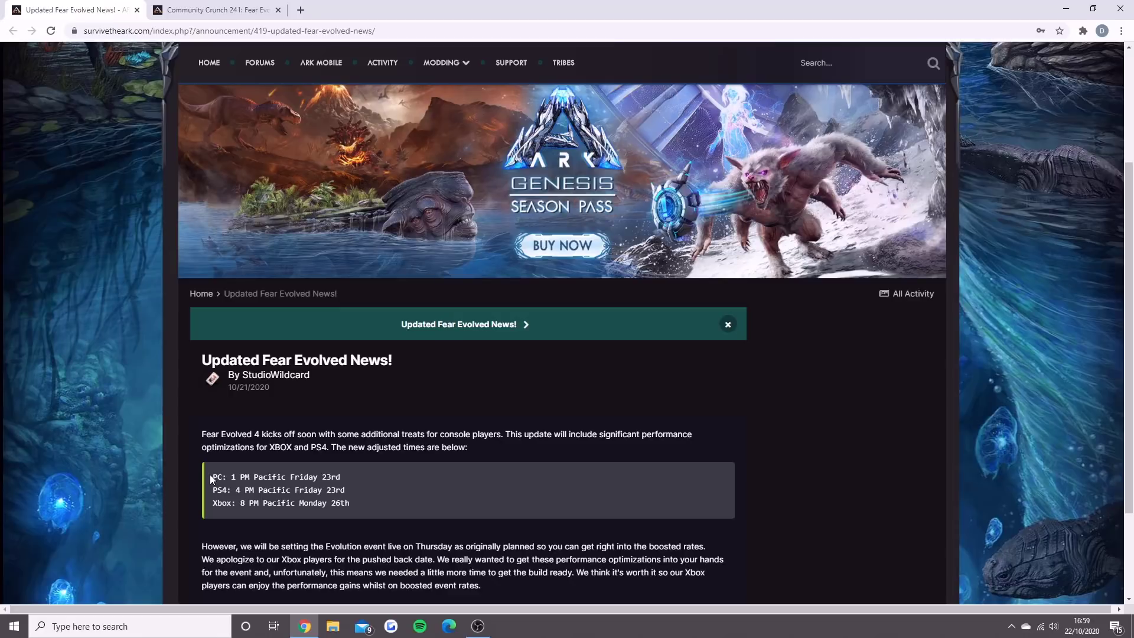
{"action": "scroll", "coordinate": [210, 474], "scroll_direction": "down", "scroll_amount": 1}
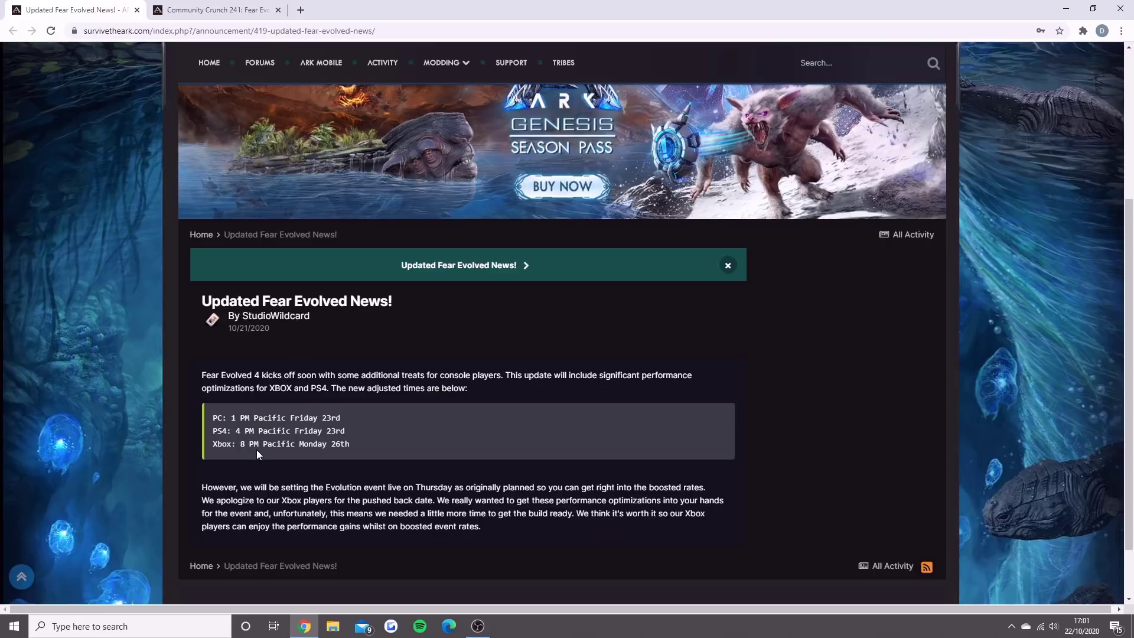
Step: Recheck the delayed Fear Evolved times, then return to the Community Crunch 241 event details
{"action": "left_click", "coordinate": [217, 10]}
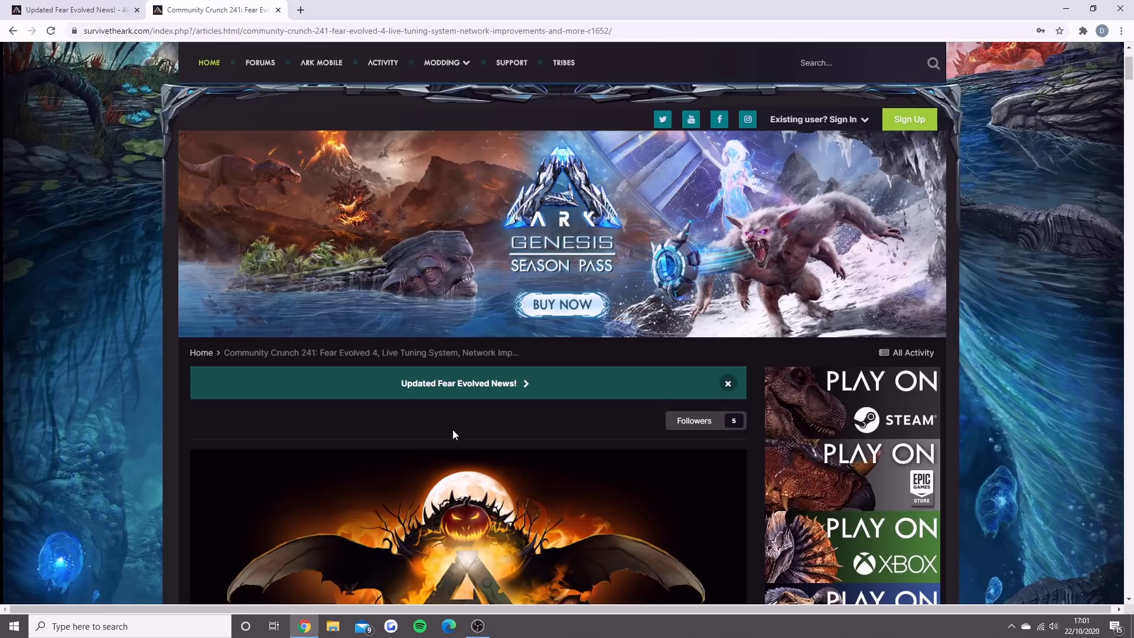
{"action": "scroll", "coordinate": [453, 429], "scroll_direction": "down", "scroll_amount": 3}
{"action": "scroll", "coordinate": [457, 429], "scroll_direction": "down", "scroll_amount": 1}
{"action": "scroll", "coordinate": [460, 425], "scroll_direction": "down", "scroll_amount": 2}
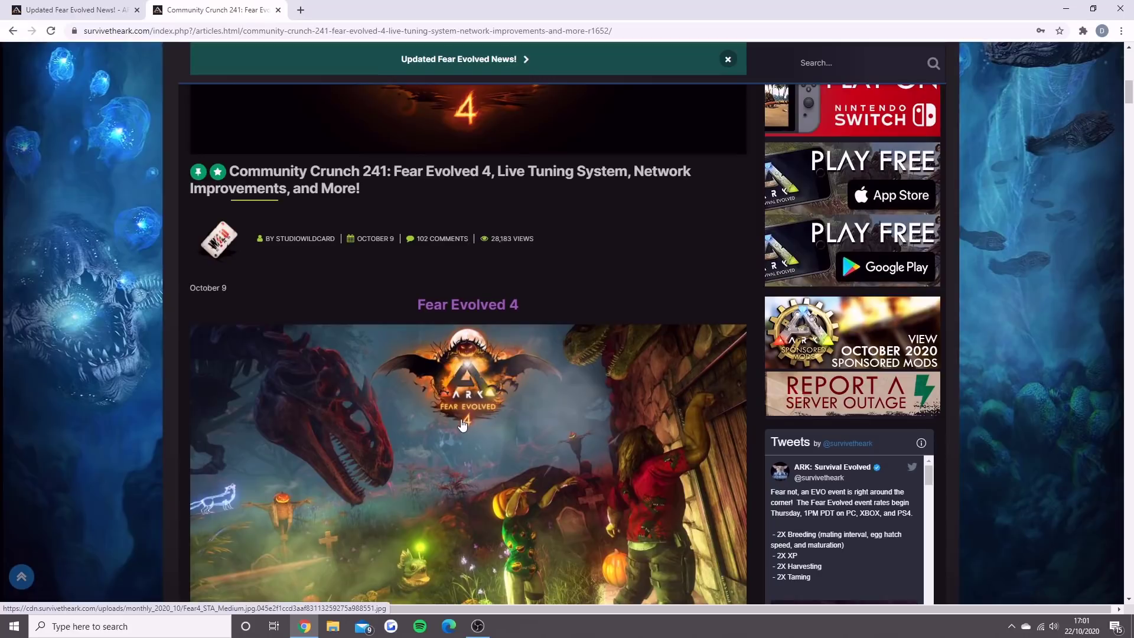
{"action": "scroll", "coordinate": [468, 420], "scroll_direction": "down", "scroll_amount": 2}
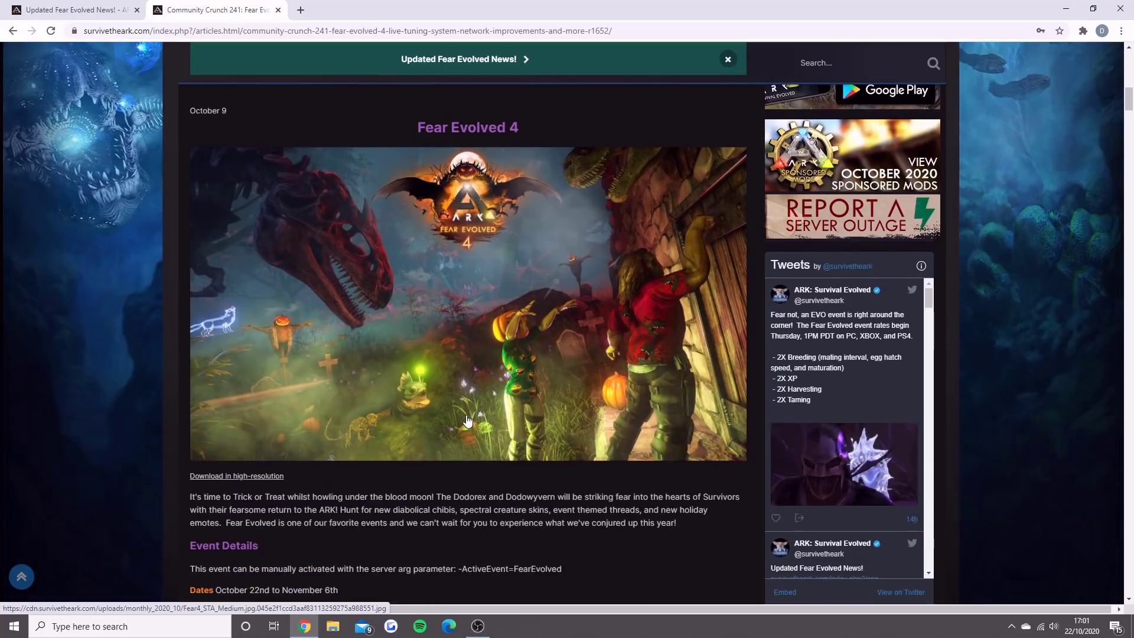
{"action": "scroll", "coordinate": [470, 420], "scroll_direction": "down", "scroll_amount": 1}
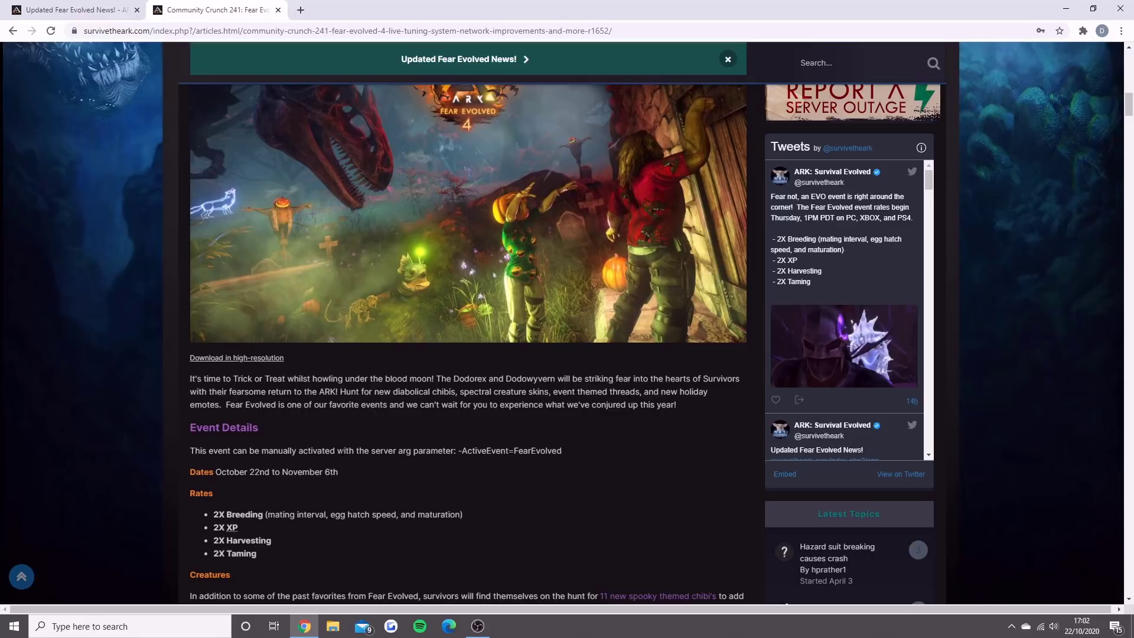
{"action": "left_click", "coordinate": [87, 11]}
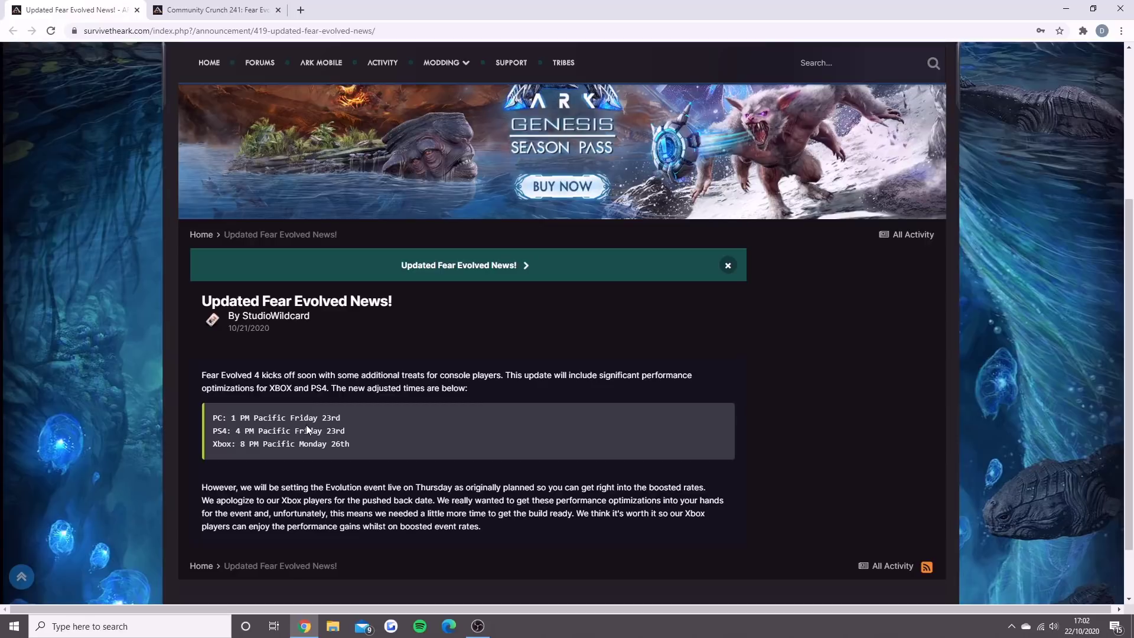
{"action": "key", "text": "ctrl+Tab"}
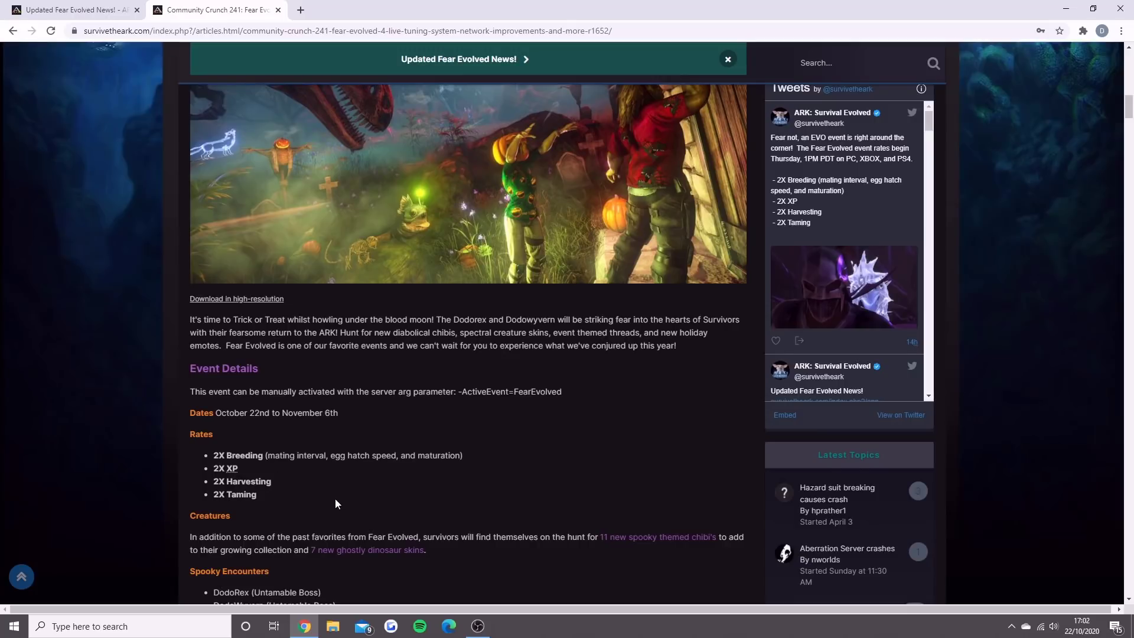
{"action": "scroll", "coordinate": [334, 502], "scroll_direction": "down", "scroll_amount": 2}
{"action": "scroll", "coordinate": [335, 502], "scroll_direction": "down", "scroll_amount": 1}
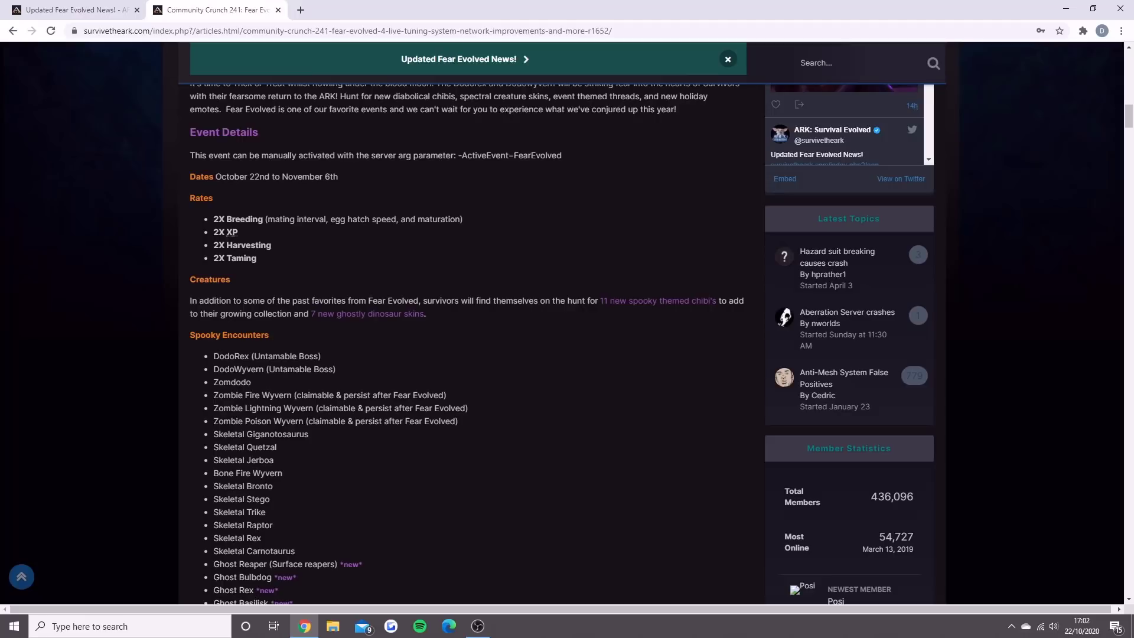
{"action": "scroll", "coordinate": [252, 523], "scroll_direction": "down", "scroll_amount": 1}
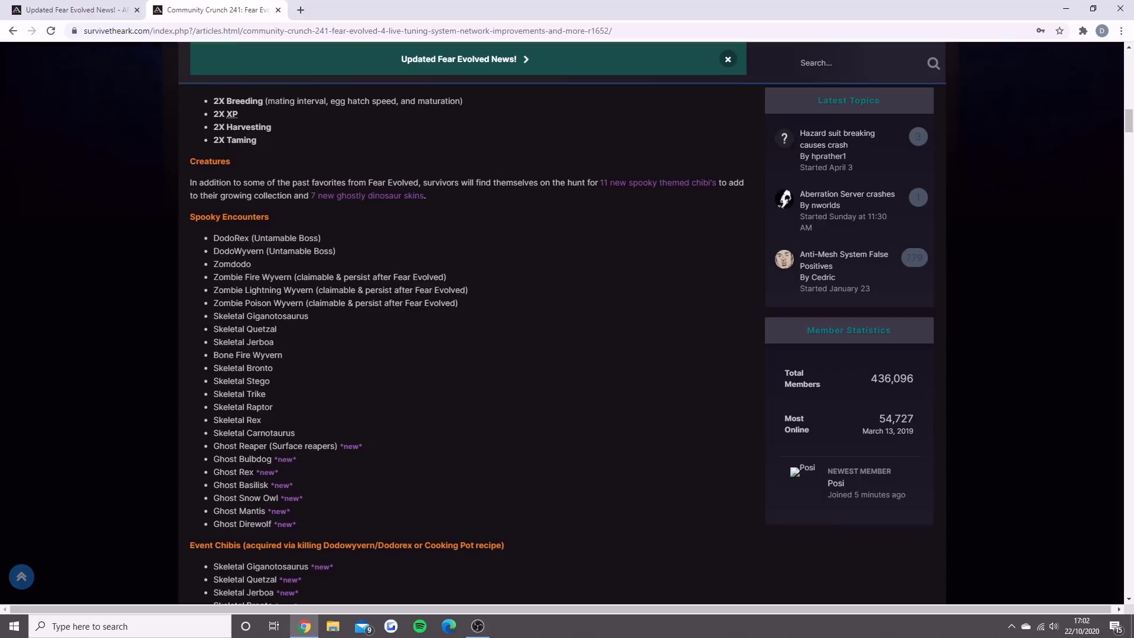
{"action": "scroll", "coordinate": [255, 512], "scroll_direction": "down", "scroll_amount": 2}
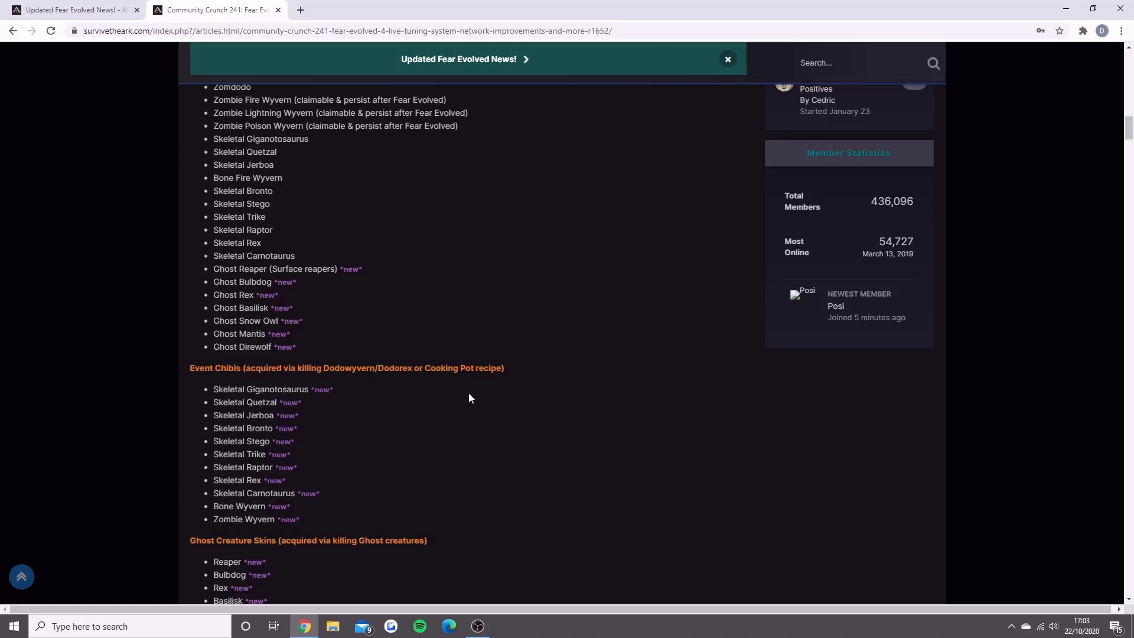
{"action": "scroll", "coordinate": [470, 393], "scroll_direction": "down", "scroll_amount": 2}
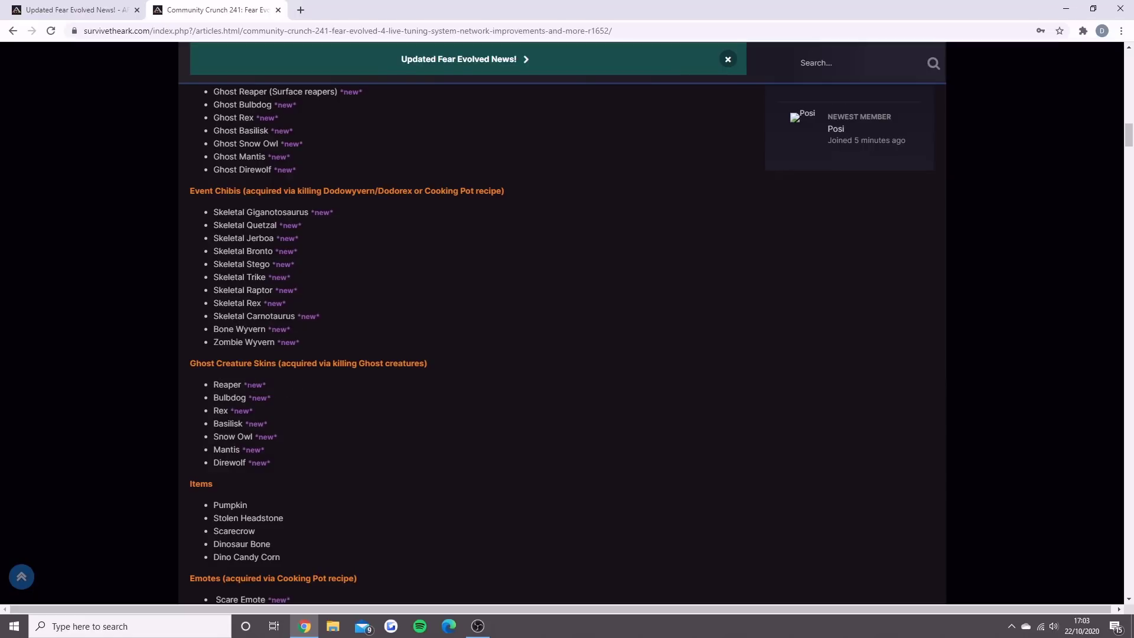
{"action": "scroll", "coordinate": [240, 455], "scroll_direction": "down", "scroll_amount": 1}
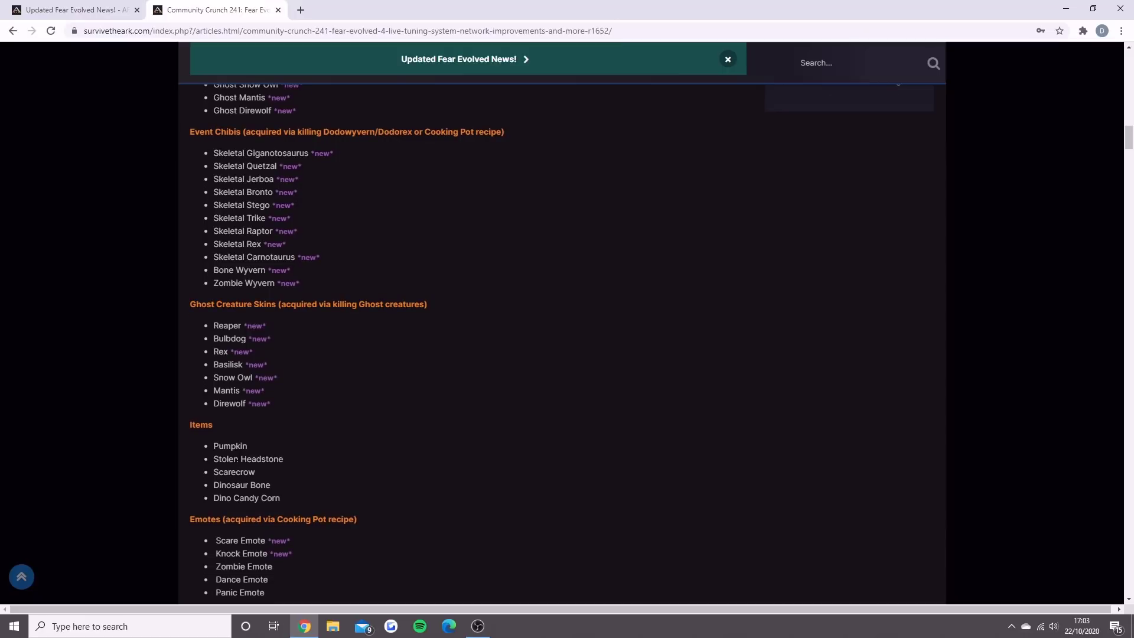
{"action": "scroll", "coordinate": [260, 491], "scroll_direction": "down", "scroll_amount": 2}
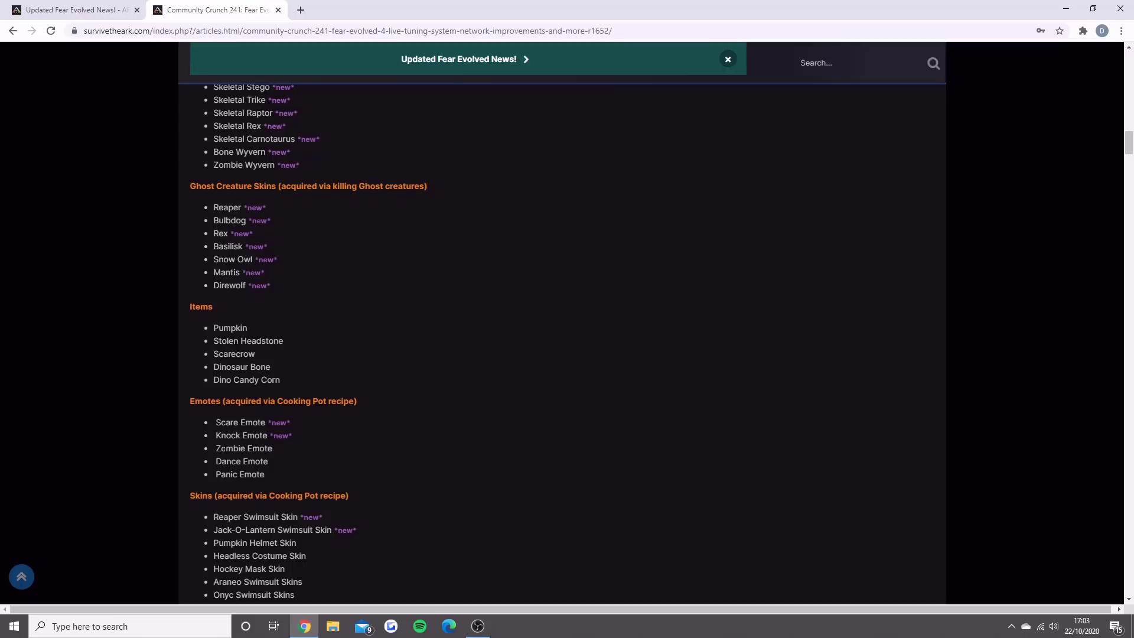
{"action": "scroll", "coordinate": [568, 346], "scroll_direction": "down", "scroll_amount": 1}
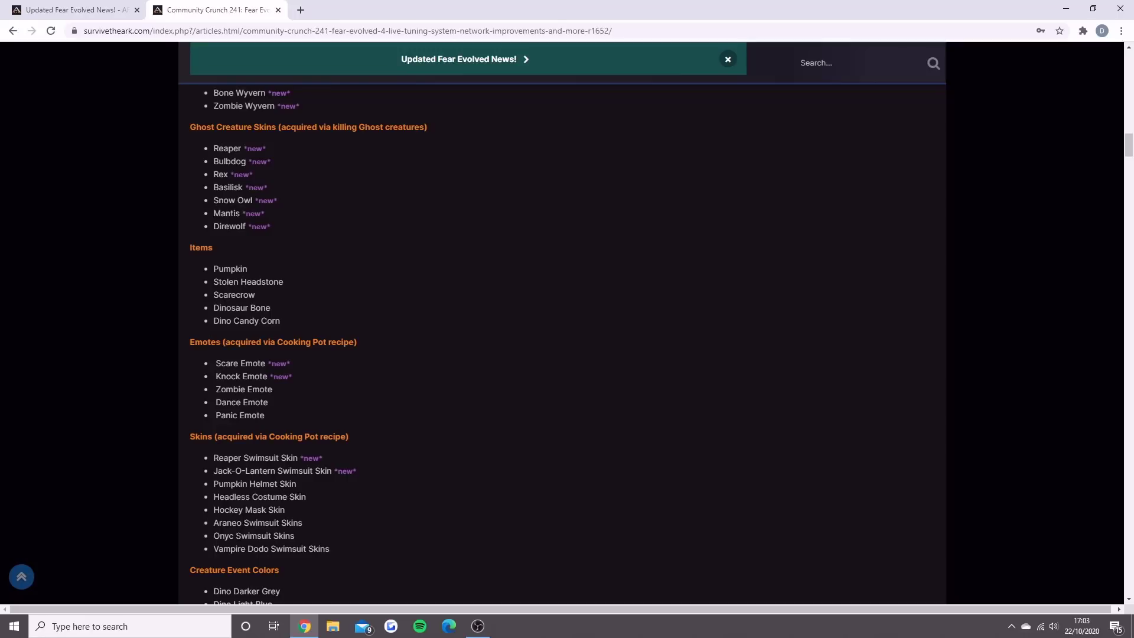
{"action": "scroll", "coordinate": [292, 550], "scroll_direction": "down", "scroll_amount": 2}
{"action": "scroll", "coordinate": [318, 531], "scroll_direction": "down", "scroll_amount": 1}
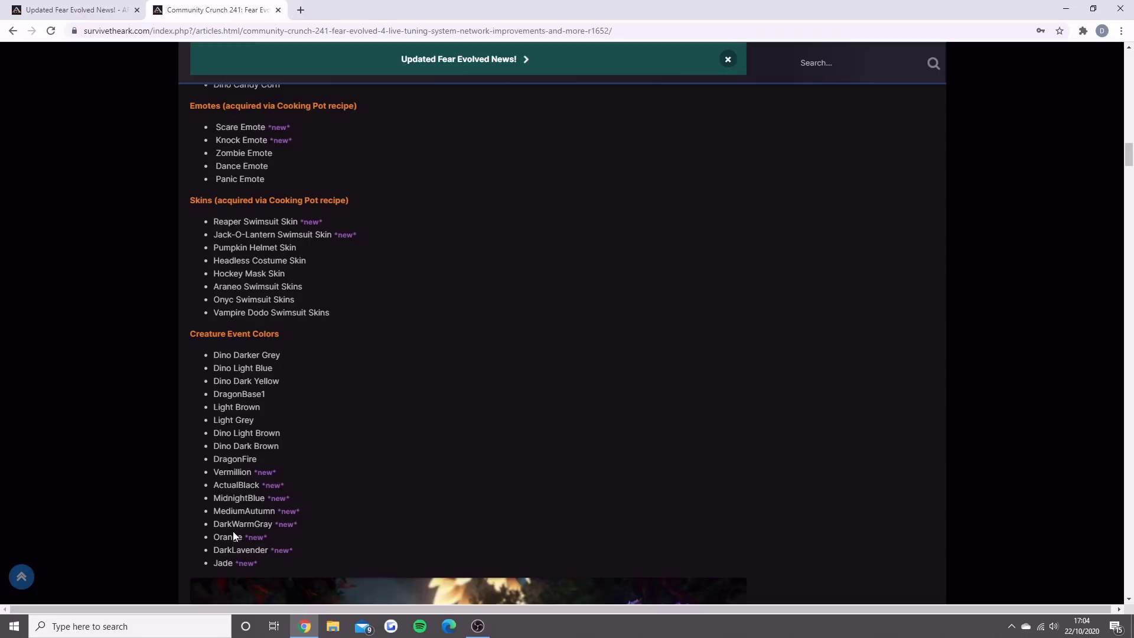
{"action": "scroll", "coordinate": [228, 563], "scroll_direction": "down", "scroll_amount": 3}
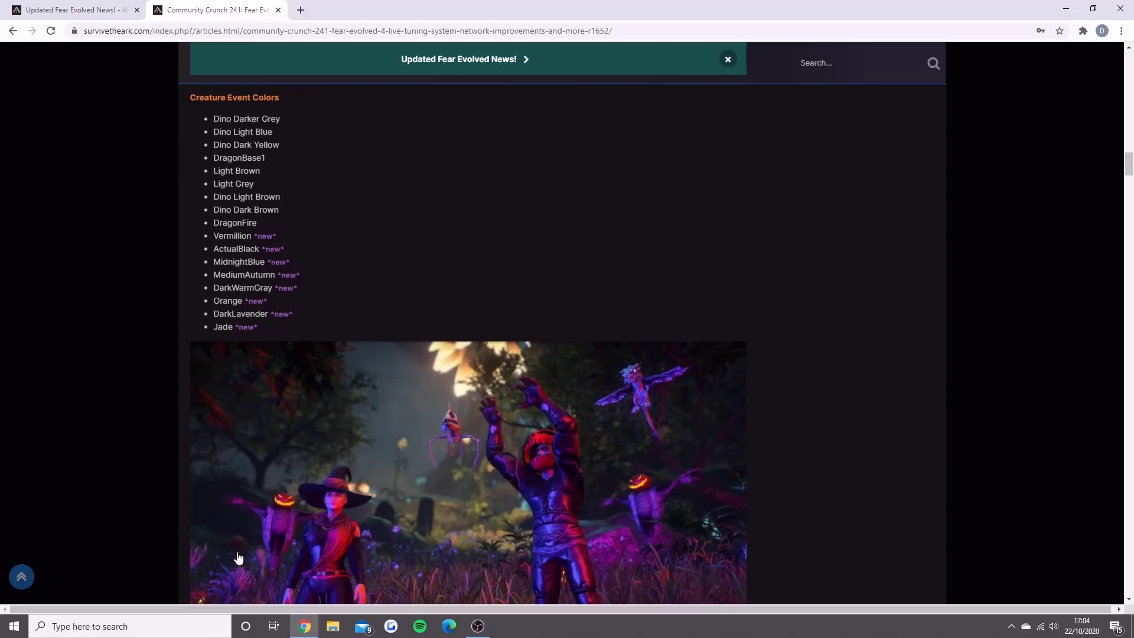
{"action": "scroll", "coordinate": [240, 558], "scroll_direction": "down", "scroll_amount": 3}
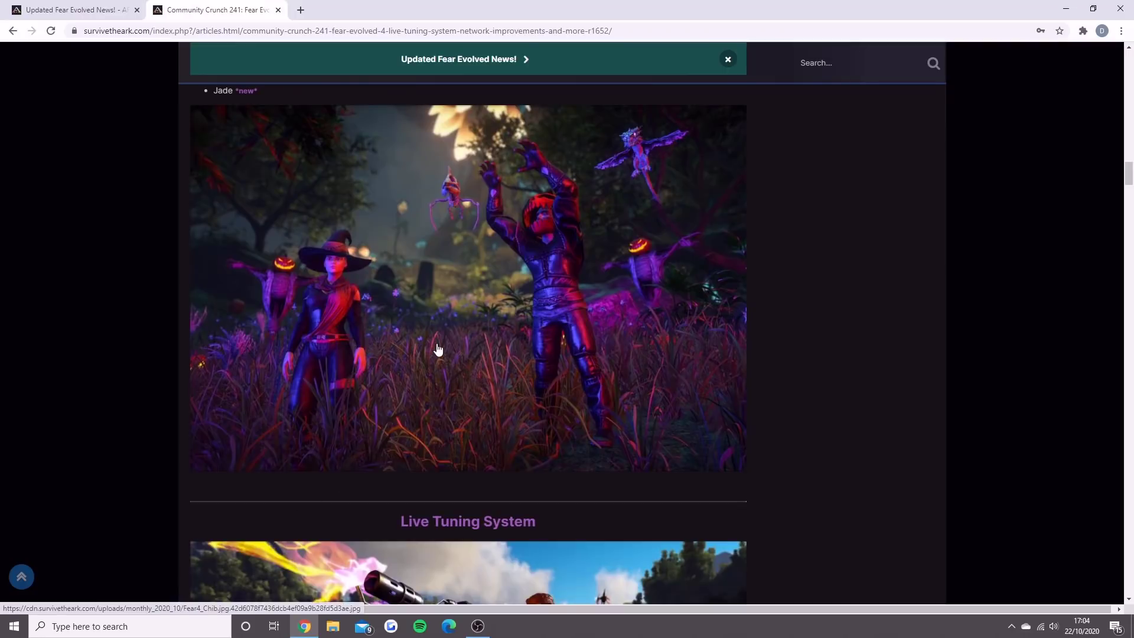
{"action": "scroll", "coordinate": [439, 348], "scroll_direction": "up", "scroll_amount": 1}
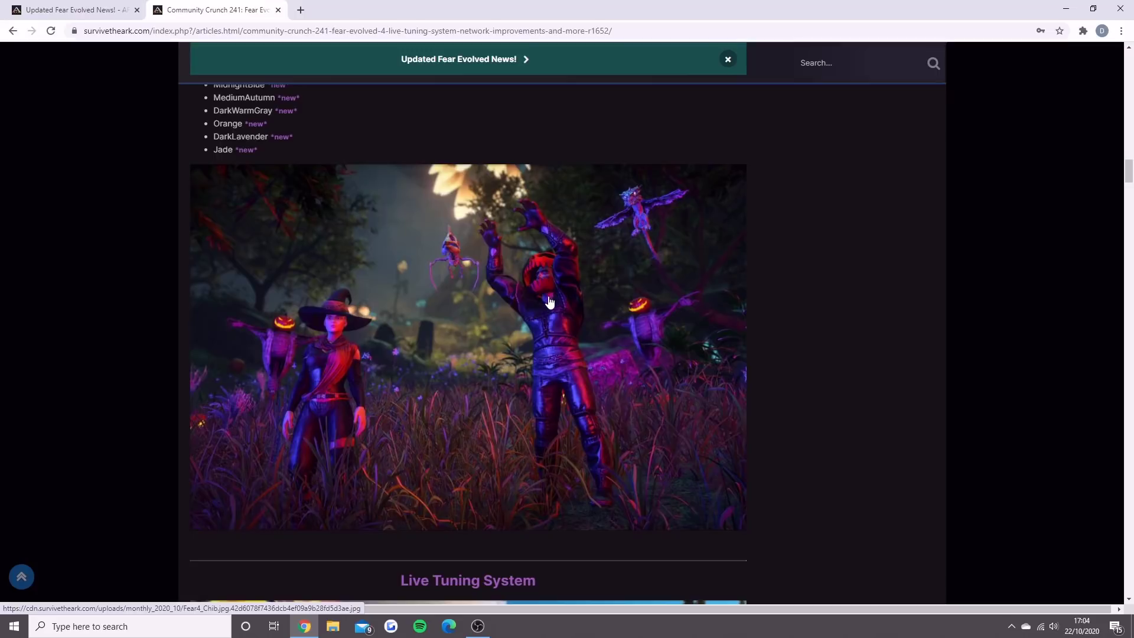
{"action": "scroll", "coordinate": [609, 394], "scroll_direction": "up", "scroll_amount": 4}
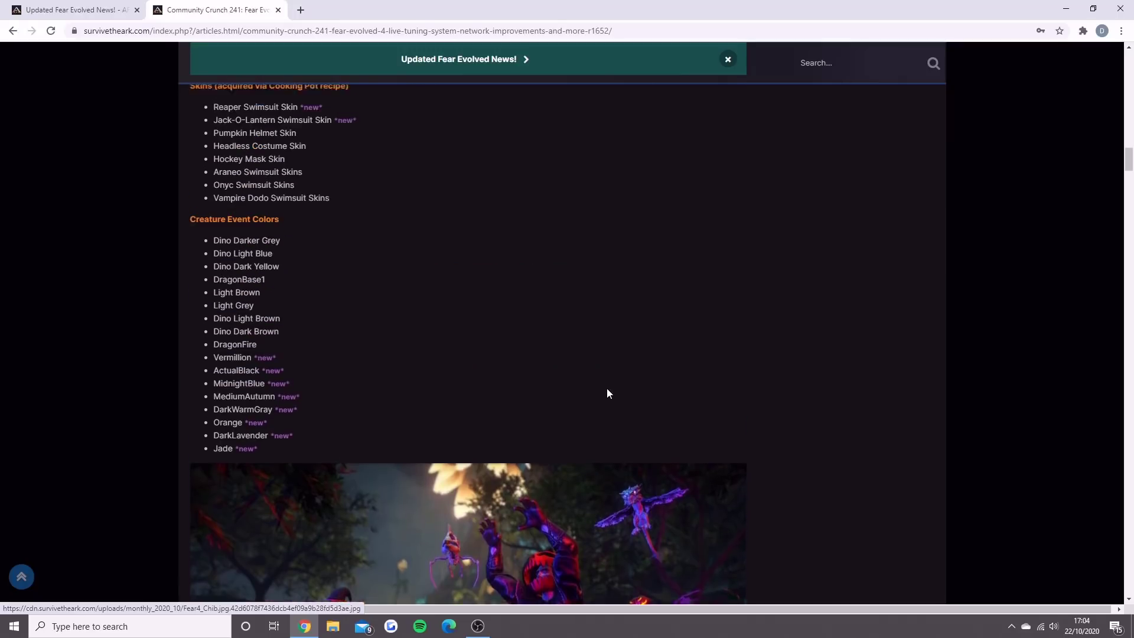
{"action": "scroll", "coordinate": [608, 393], "scroll_direction": "up", "scroll_amount": 3}
{"action": "scroll", "coordinate": [610, 395], "scroll_direction": "up", "scroll_amount": 3}
{"action": "scroll", "coordinate": [610, 395], "scroll_direction": "up", "scroll_amount": 4}
{"action": "scroll", "coordinate": [614, 400], "scroll_direction": "up", "scroll_amount": 3}
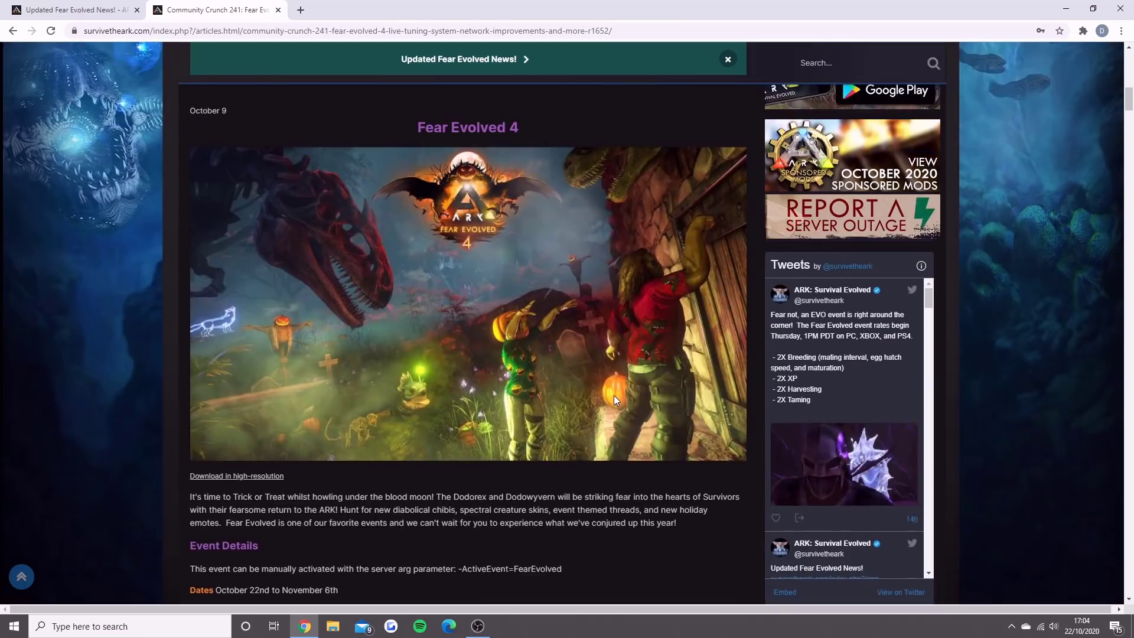
{"action": "scroll", "coordinate": [614, 395], "scroll_direction": "up", "scroll_amount": 1}
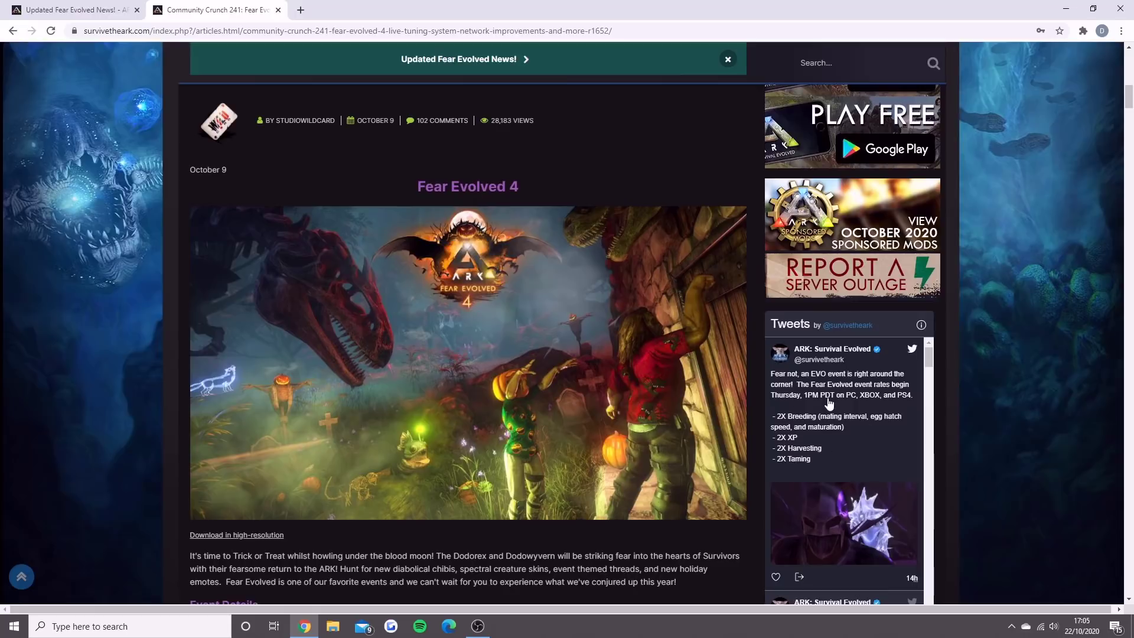
{"action": "scroll", "coordinate": [638, 377], "scroll_direction": "up", "scroll_amount": 2}
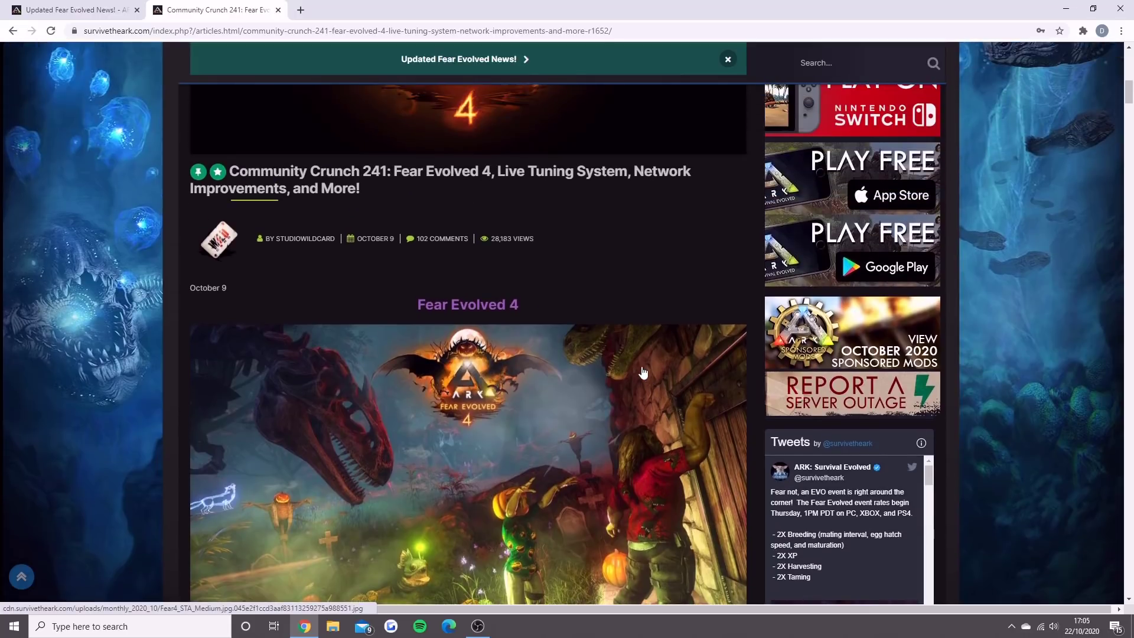
{"action": "scroll", "coordinate": [631, 346], "scroll_direction": "up", "scroll_amount": 2}
{"action": "scroll", "coordinate": [631, 344], "scroll_direction": "up", "scroll_amount": 1}
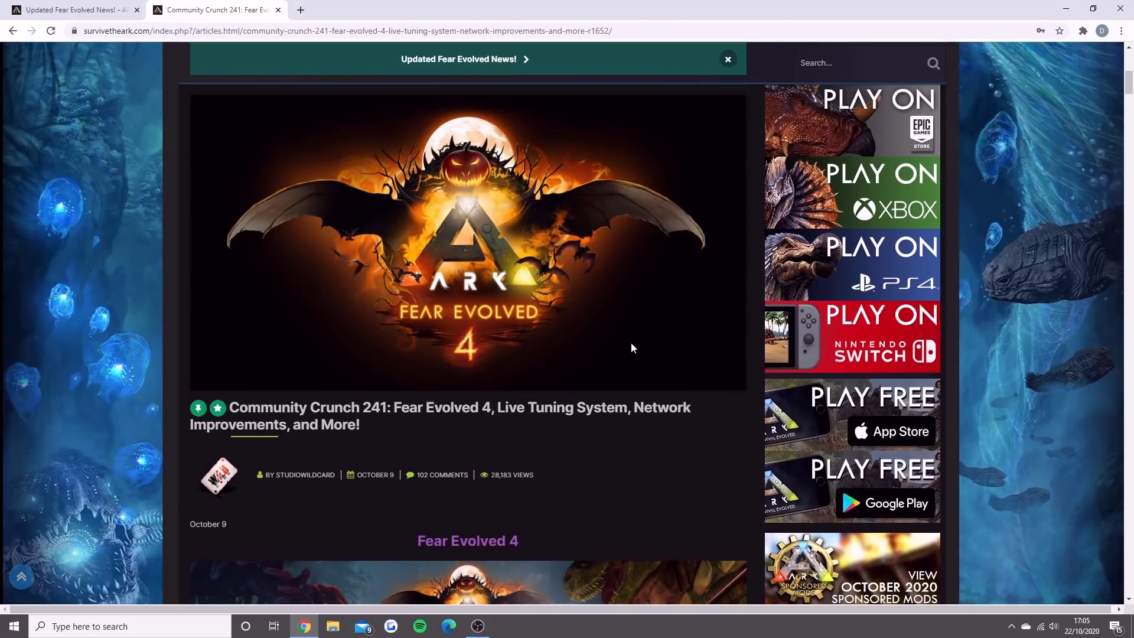
{"action": "scroll", "coordinate": [631, 348], "scroll_direction": "up", "scroll_amount": 1}
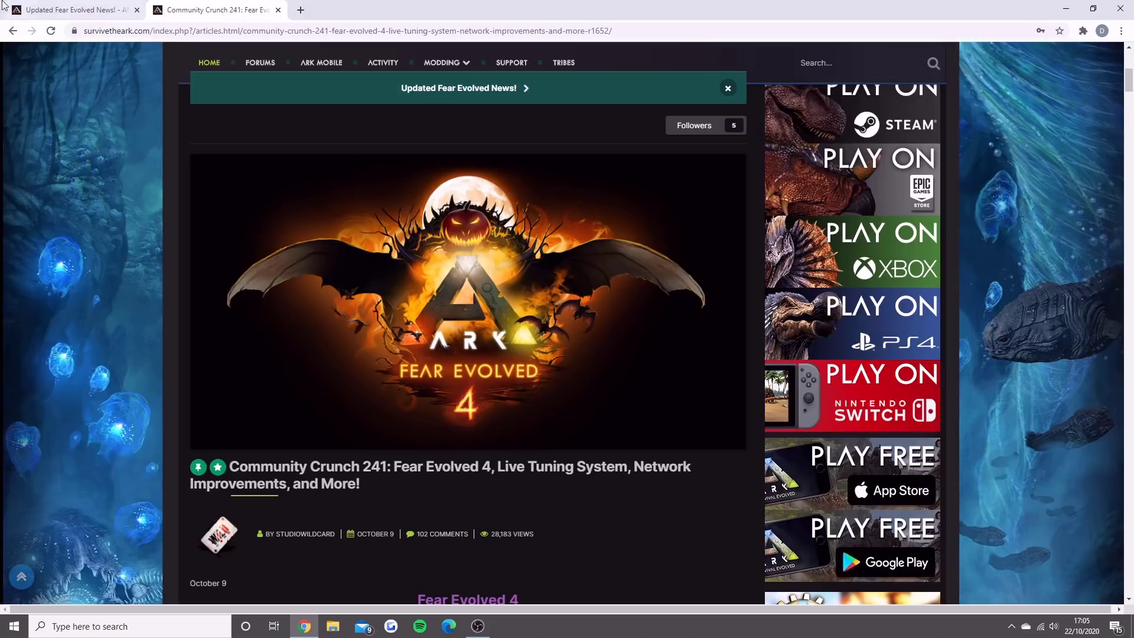
Step: Switch back to the Updated Fear Evolved News! post with the delayed PC, PS4 and Xbox times
{"action": "key", "text": "ctrl+shift+Tab"}
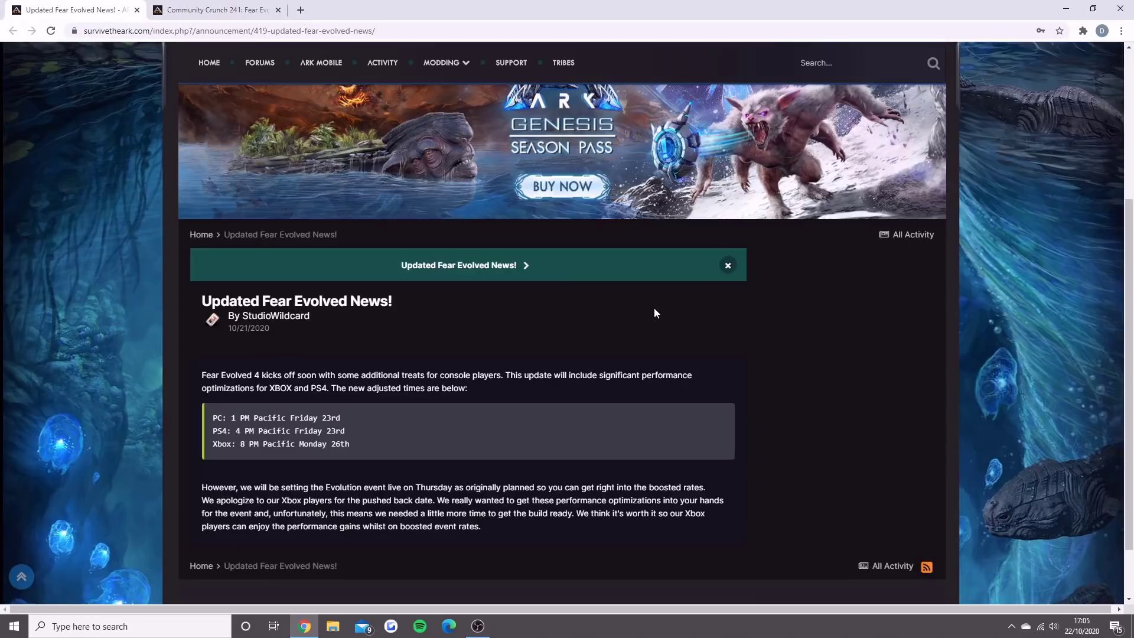